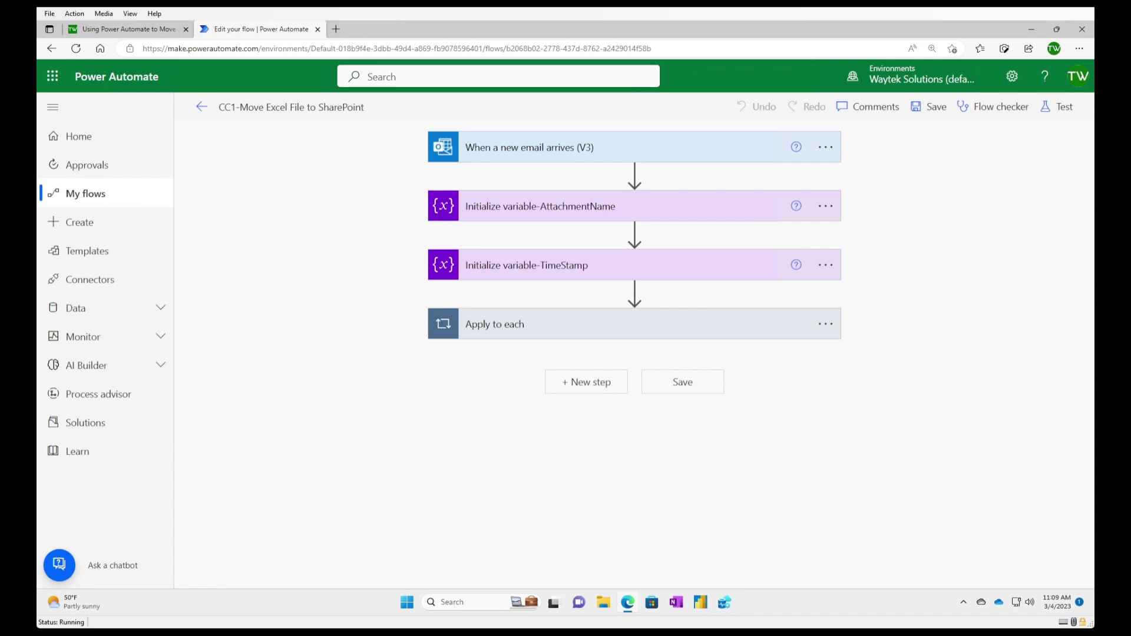
Review the email trigger, then expand the AttachmentName and TimeStamp String variables
{"action": "left_click", "coordinate": [580, 150]}
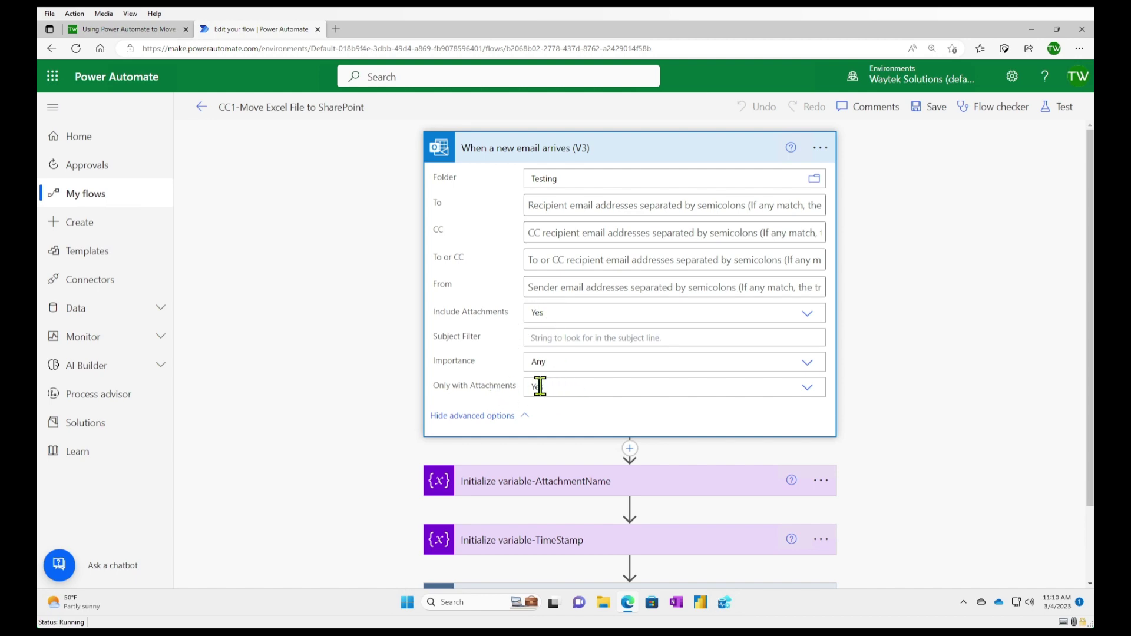
{"action": "mouse_move", "coordinate": [539, 386]}
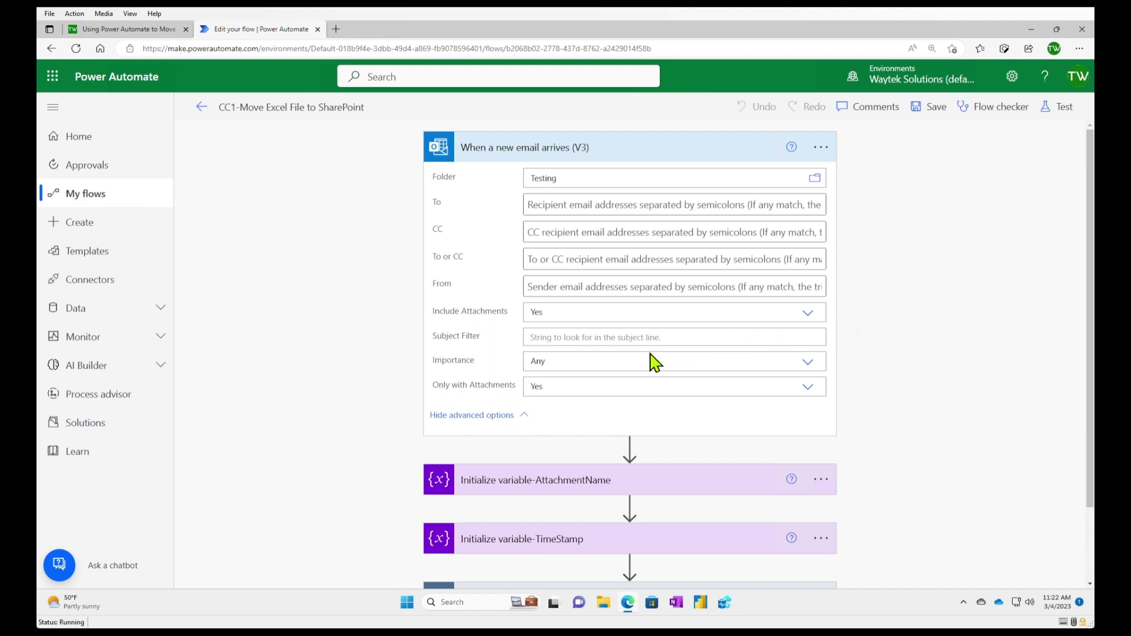
{"action": "left_click", "coordinate": [669, 156]}
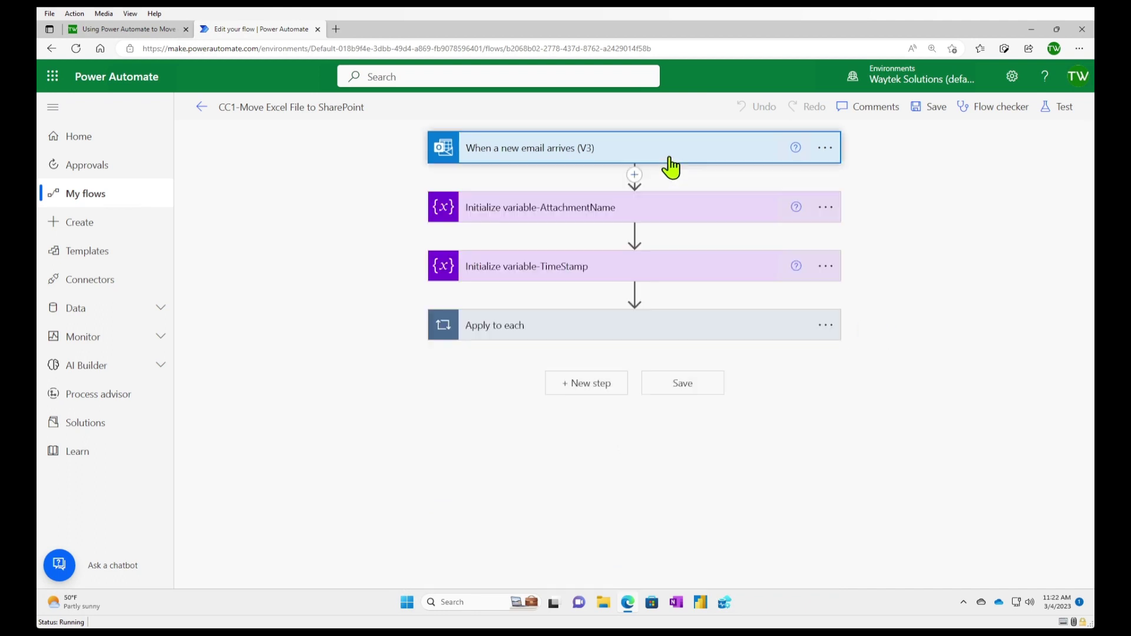
{"action": "left_click", "coordinate": [652, 219]}
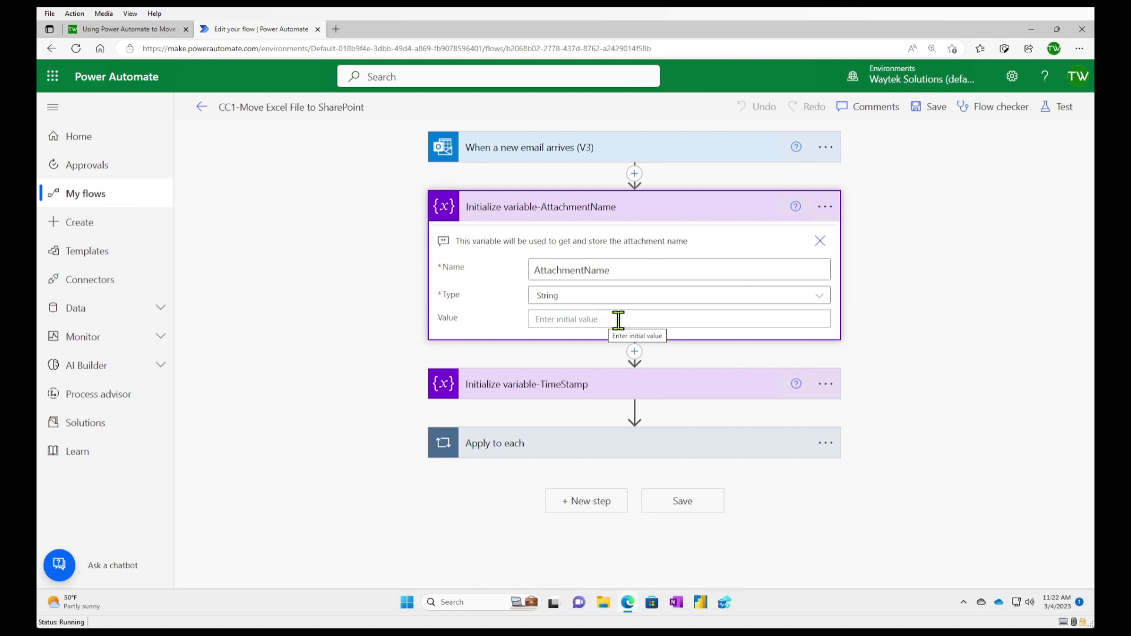
{"action": "left_click", "coordinate": [643, 386]}
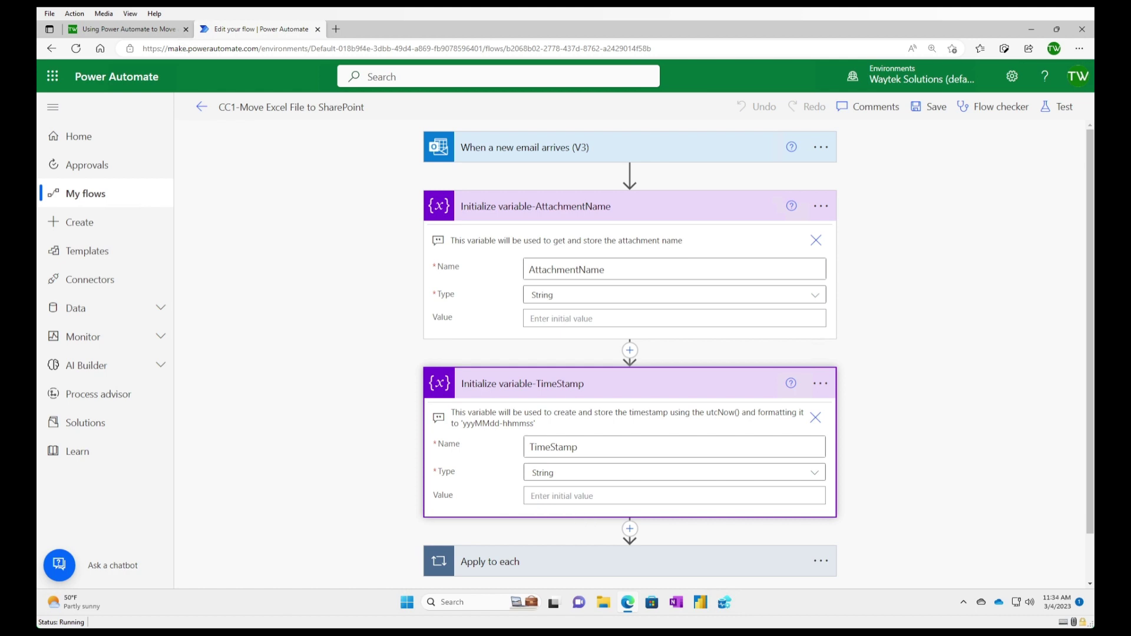
Collapse the variable cards and expand Apply to each to view its Attachments input options
{"action": "left_click", "coordinate": [715, 210]}
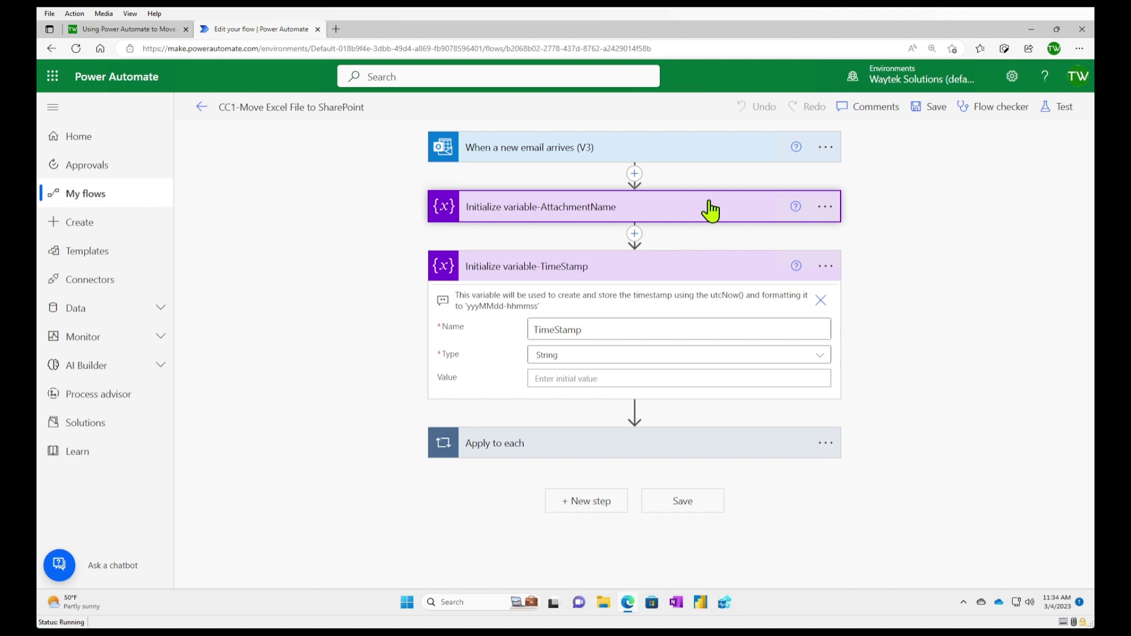
{"action": "left_click", "coordinate": [690, 272]}
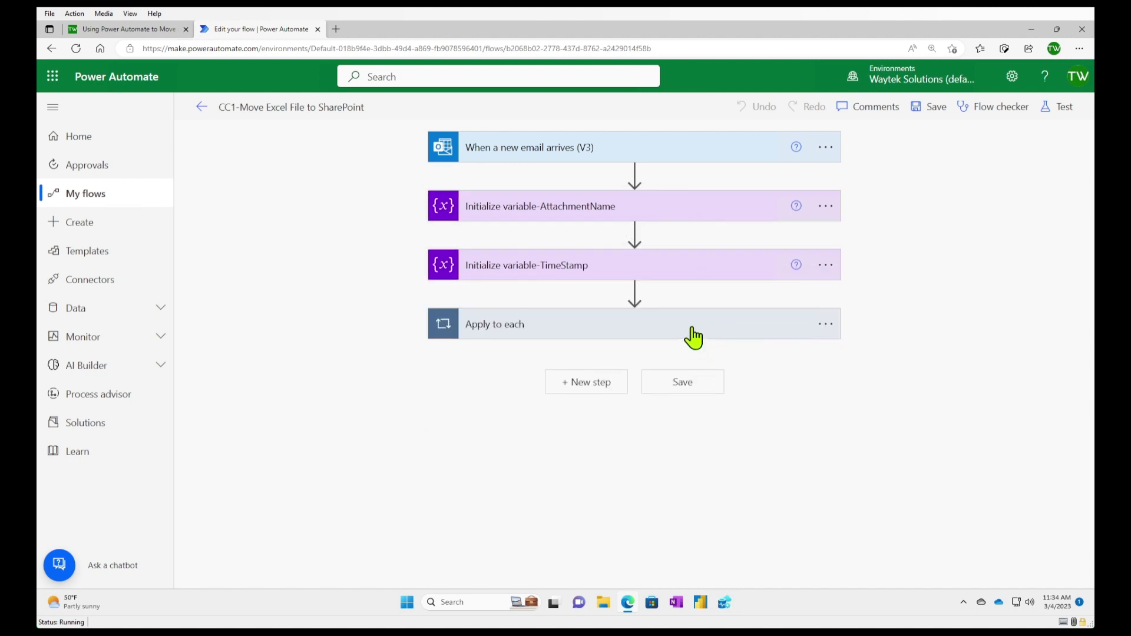
{"action": "left_click", "coordinate": [698, 333]}
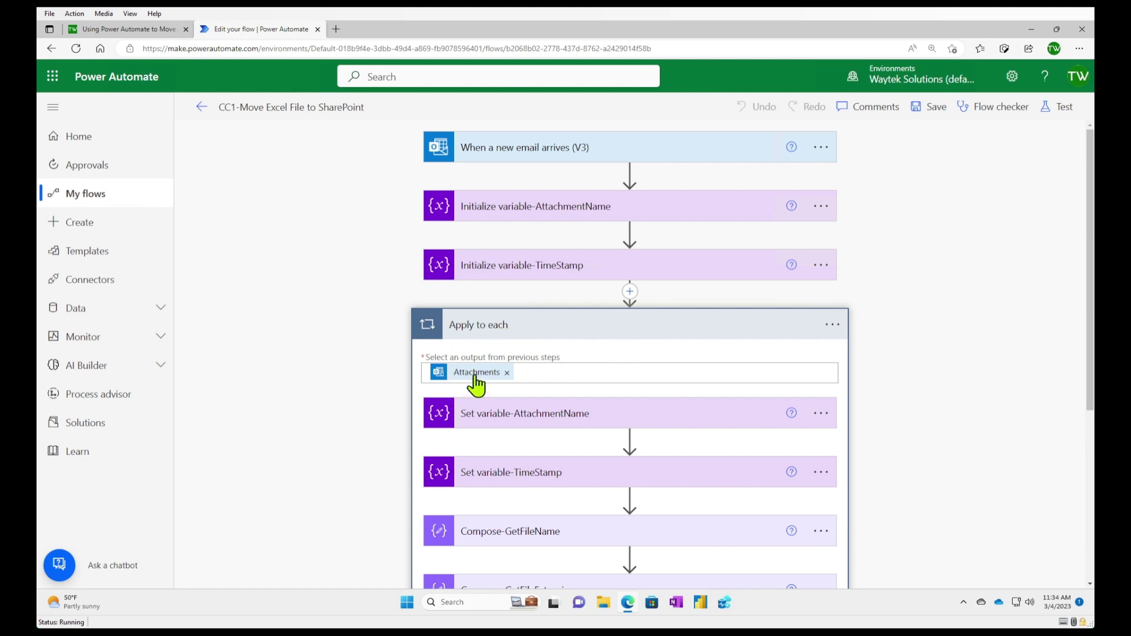
{"action": "mouse_move", "coordinate": [475, 380]}
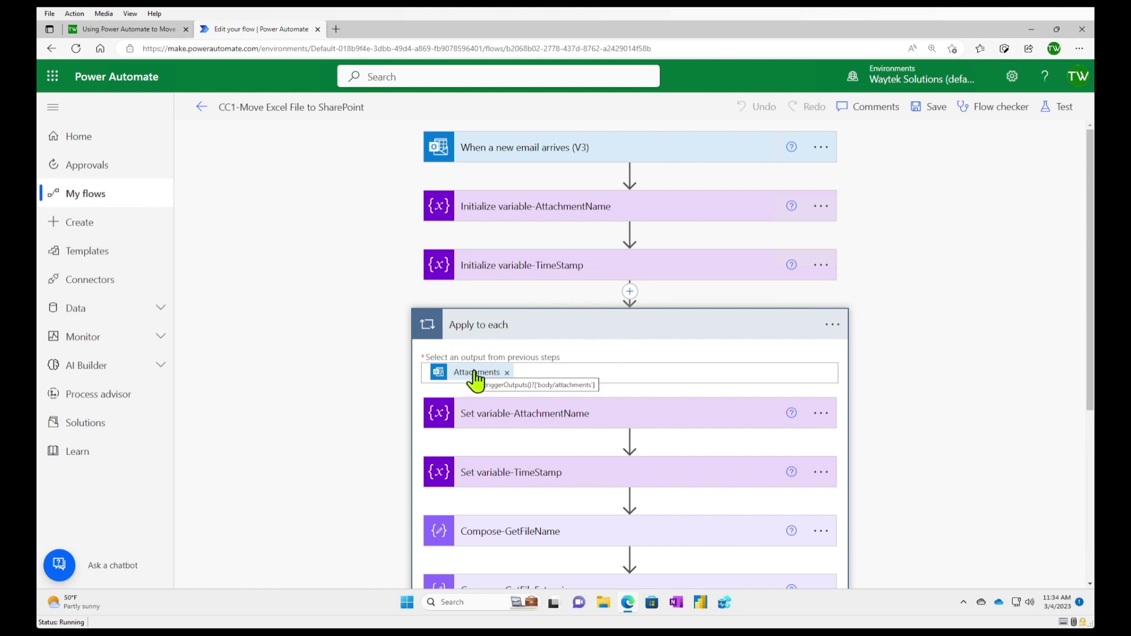
{"action": "left_click", "coordinate": [542, 371]}
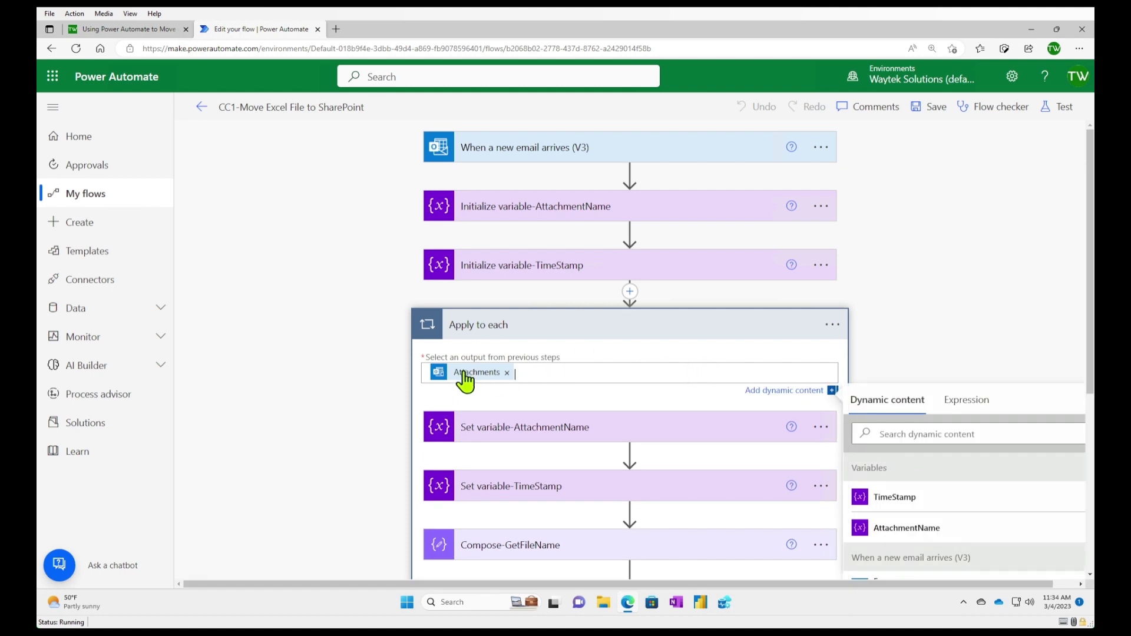
{"action": "scroll", "coordinate": [909, 418], "scroll_direction": "down", "scroll_amount": 2}
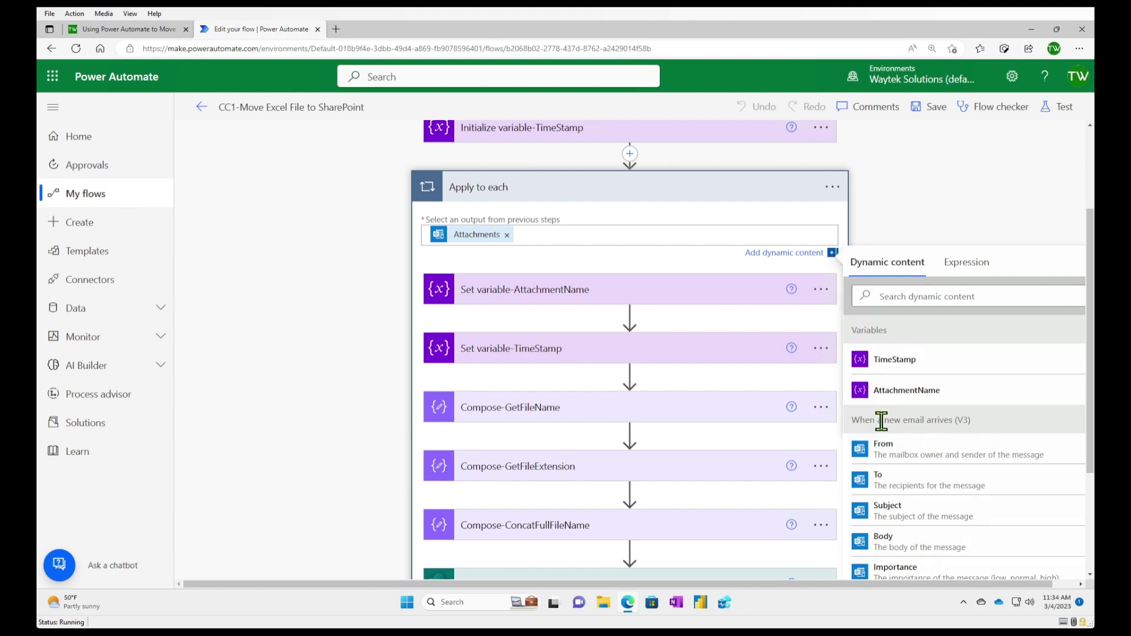
{"action": "scroll", "coordinate": [804, 415], "scroll_direction": "up", "scroll_amount": 2}
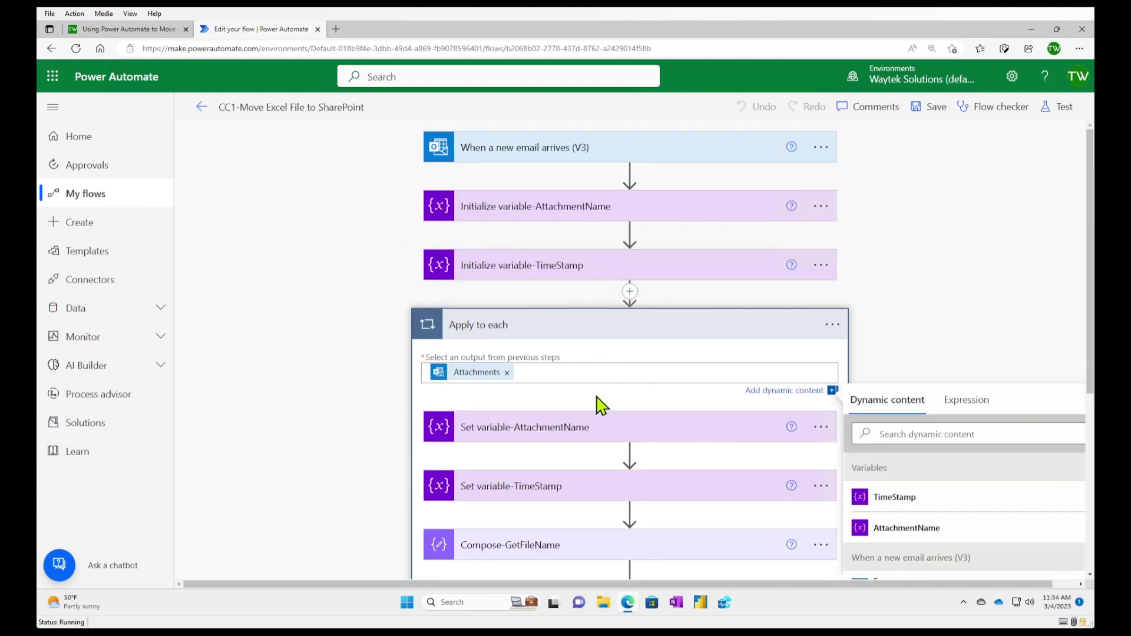
Expand Set variable-AttachmentName and inspect its attachment name value token
{"action": "left_click", "coordinate": [533, 430]}
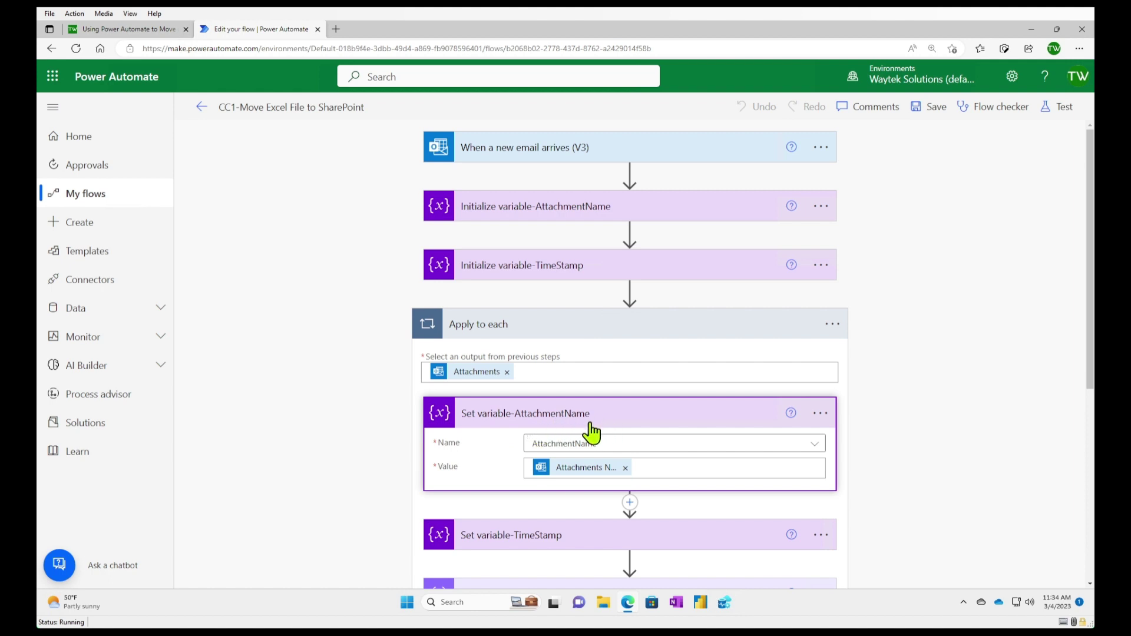
{"action": "left_click", "coordinate": [571, 476]}
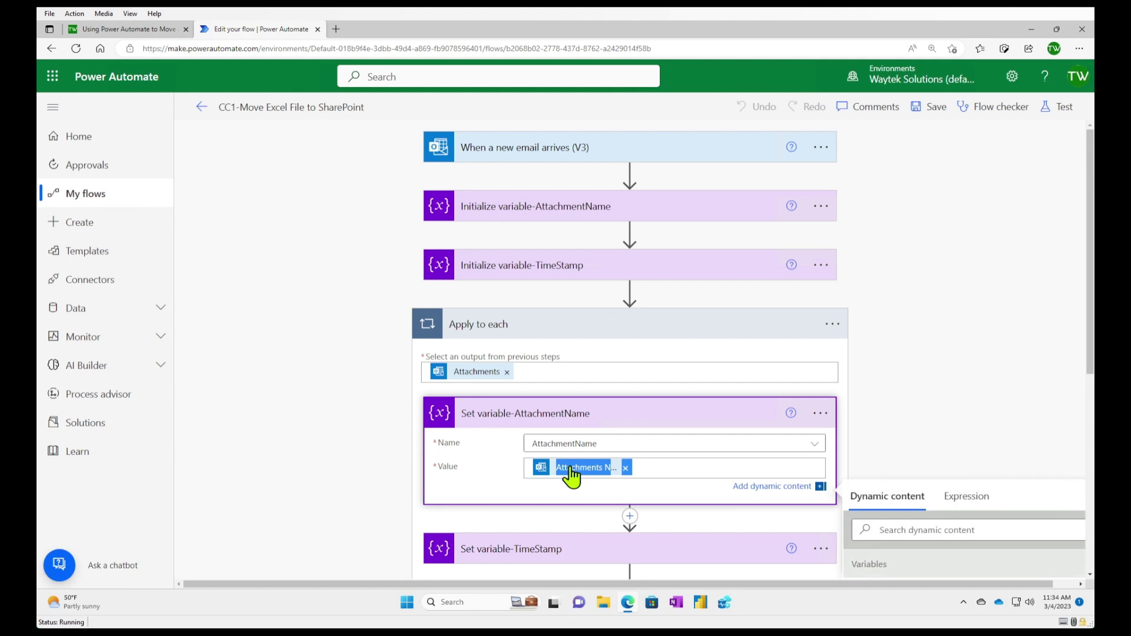
{"action": "scroll", "coordinate": [872, 501], "scroll_direction": "down", "scroll_amount": 3}
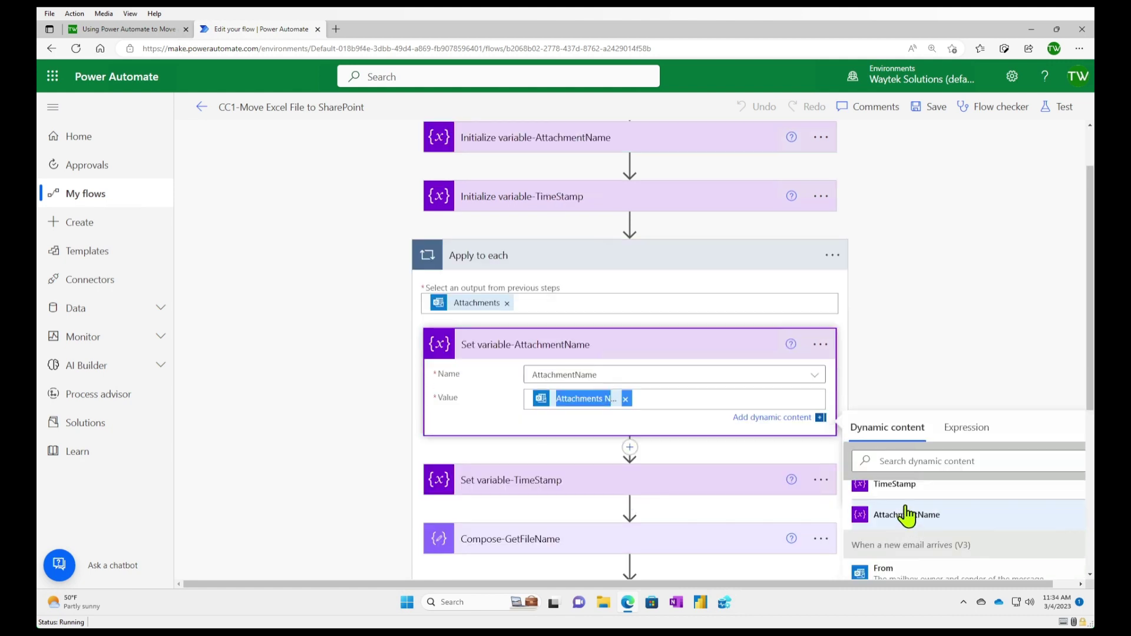
{"action": "scroll", "coordinate": [907, 515], "scroll_direction": "down", "scroll_amount": 1}
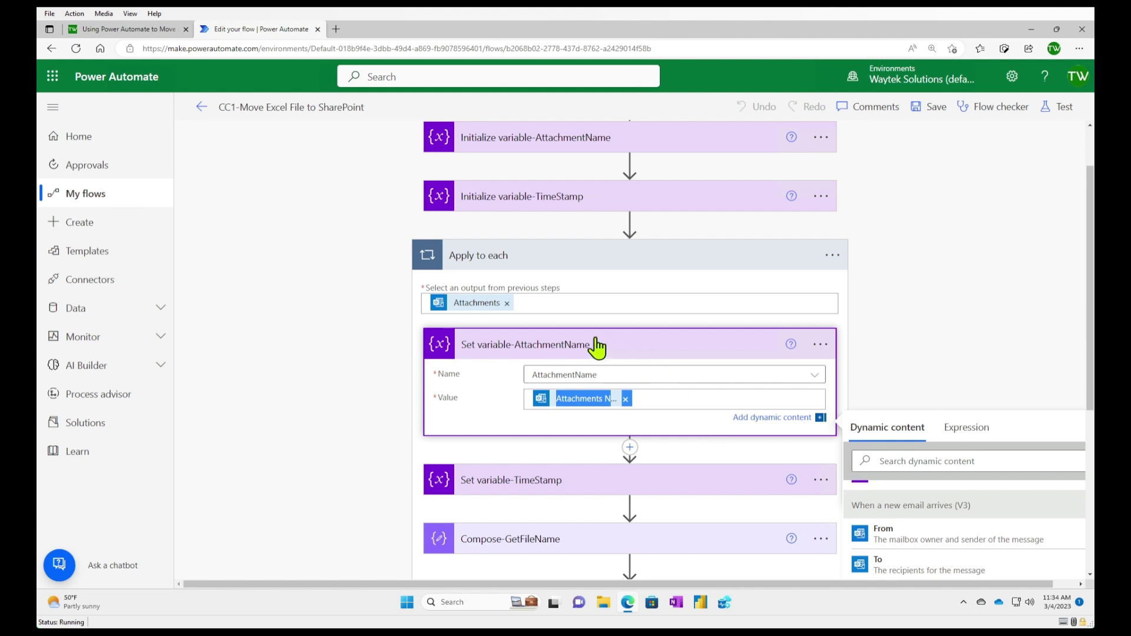
Expand Set variable-TimeStamp and view its full formatDateTime expression
{"action": "left_click", "coordinate": [532, 483]}
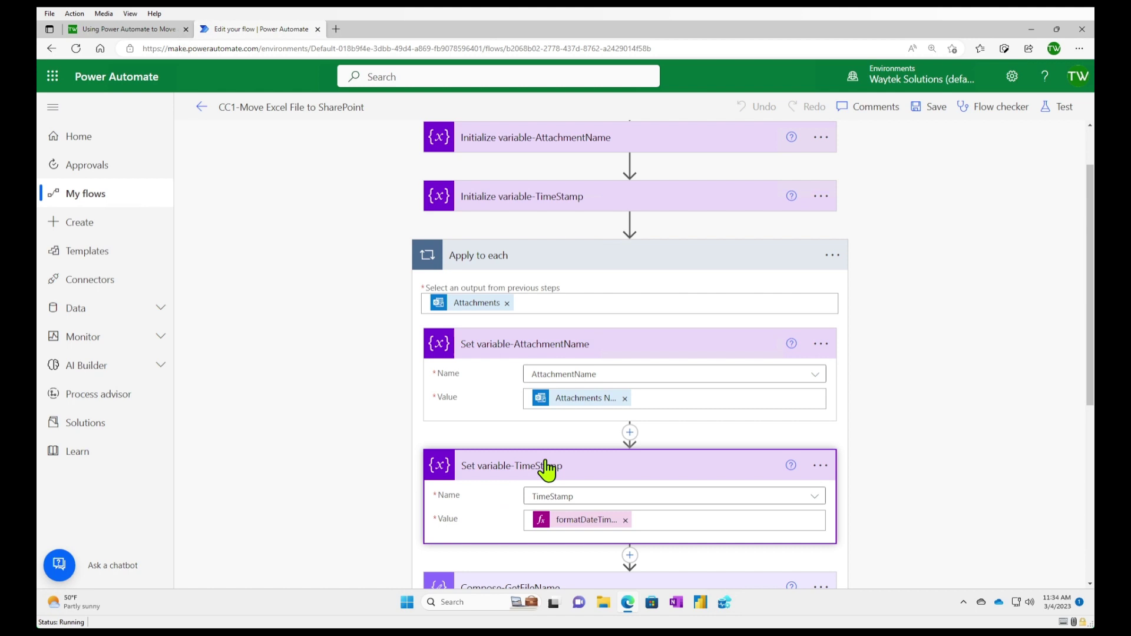
{"action": "scroll", "coordinate": [545, 469], "scroll_direction": "down", "scroll_amount": 1}
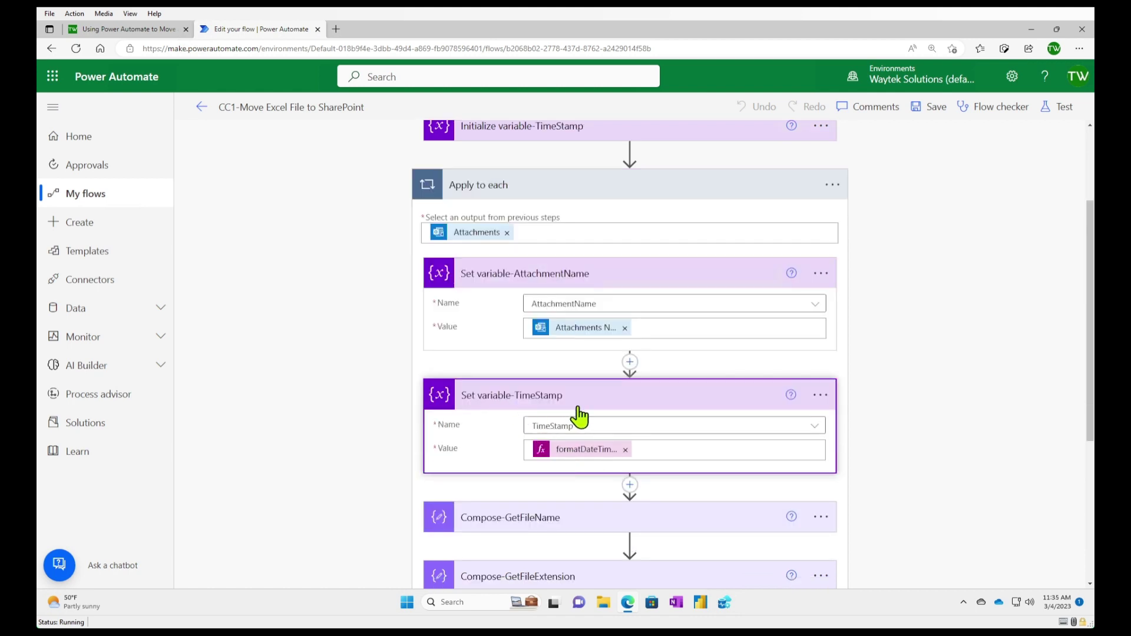
{"action": "left_click", "coordinate": [576, 456]}
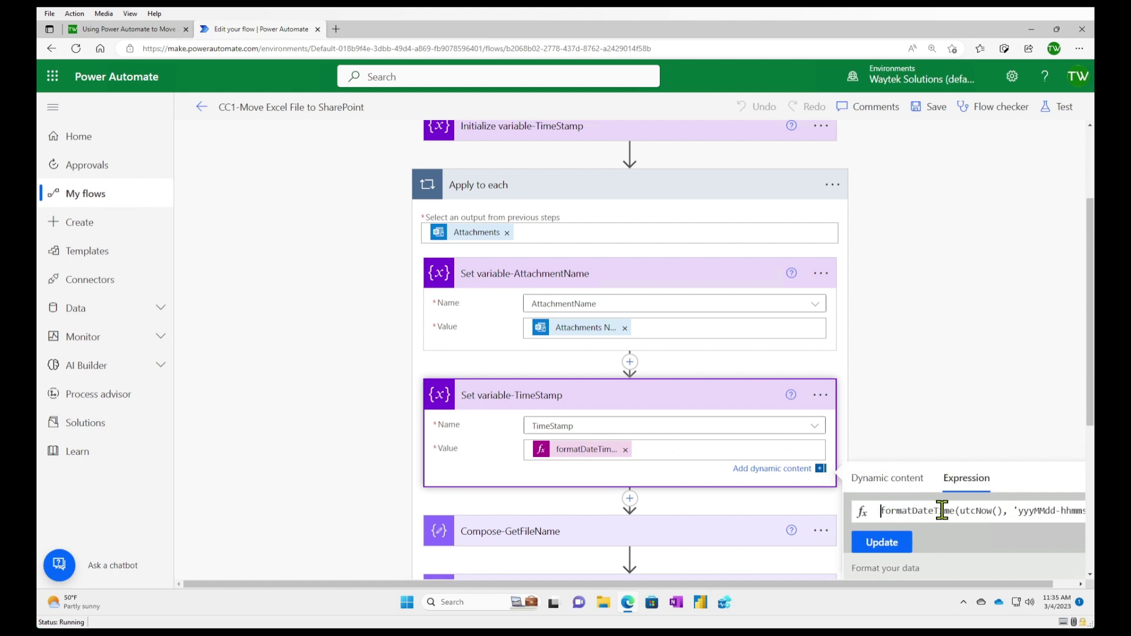
{"action": "key", "text": "End"}
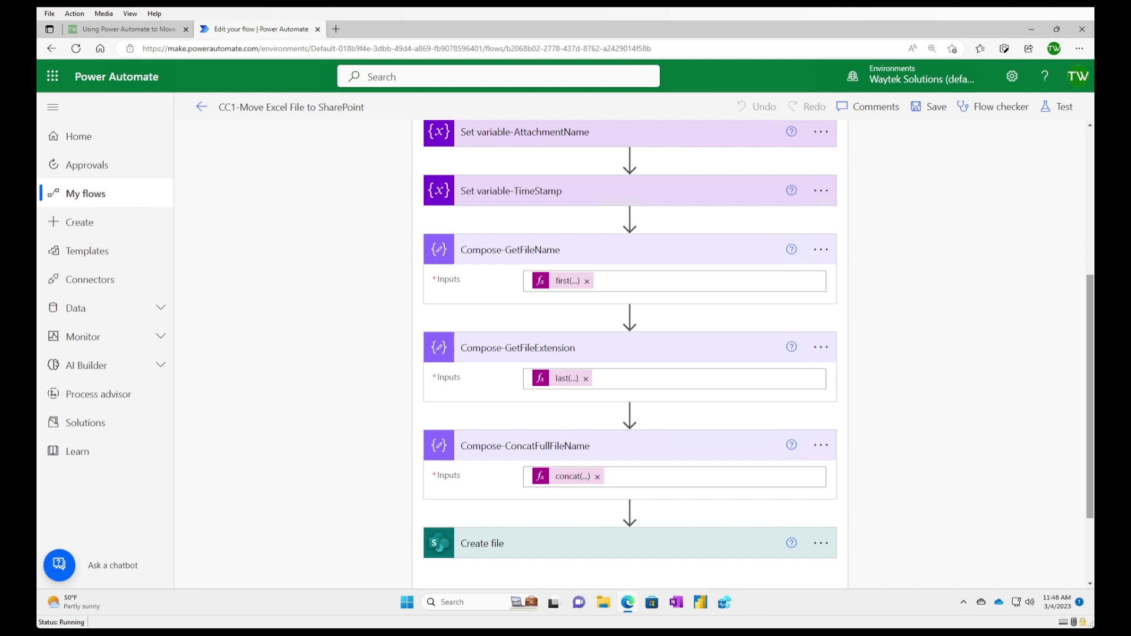
Review the first(split()) file-name expression in Compose-GetFileName
{"action": "left_click", "coordinate": [562, 281]}
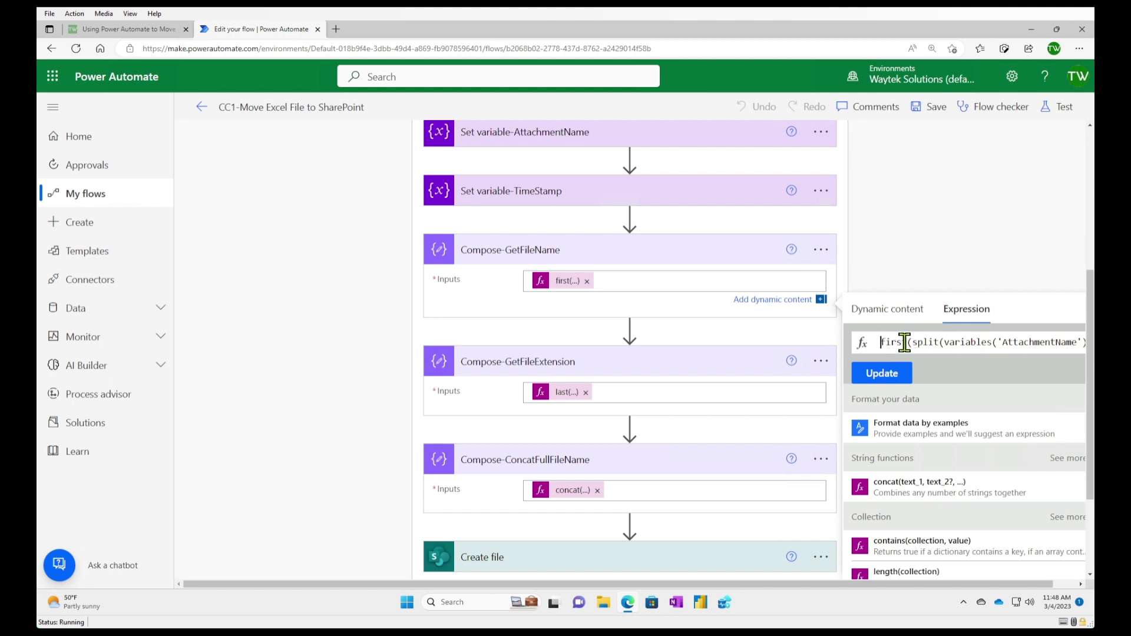
{"action": "key", "text": "End"}
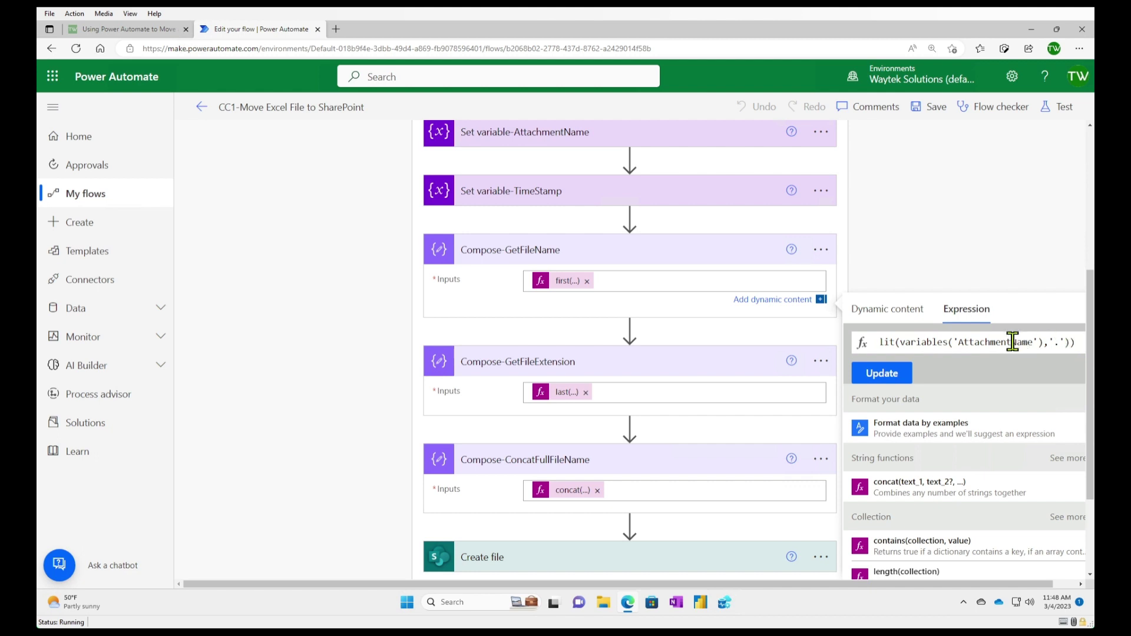
{"action": "key", "text": "Home"}
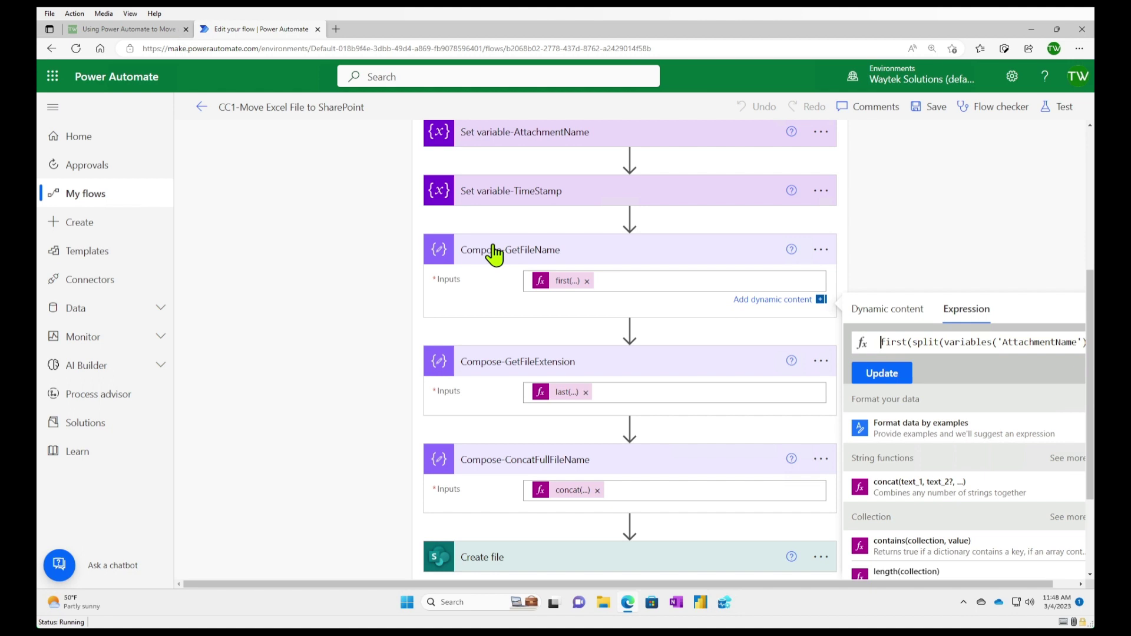
{"action": "left_click", "coordinate": [607, 370]}
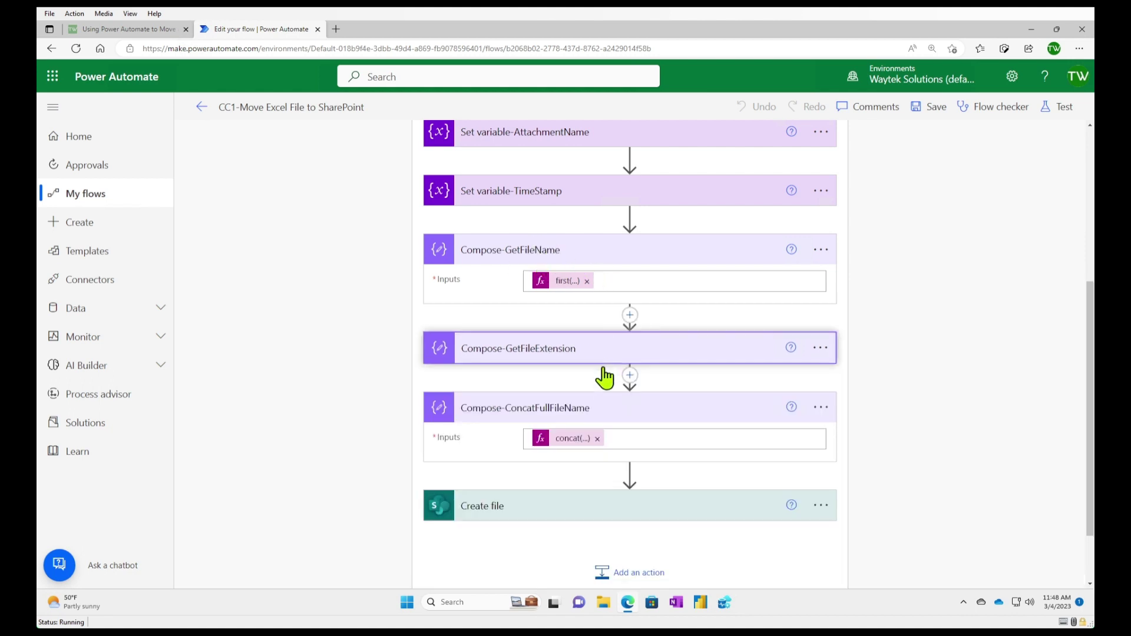
Expand Compose-GetFileExtension and review its last(split(variables('AttachmentName'),'.')) expression
{"action": "left_click", "coordinate": [578, 357]}
{"action": "left_click", "coordinate": [567, 379]}
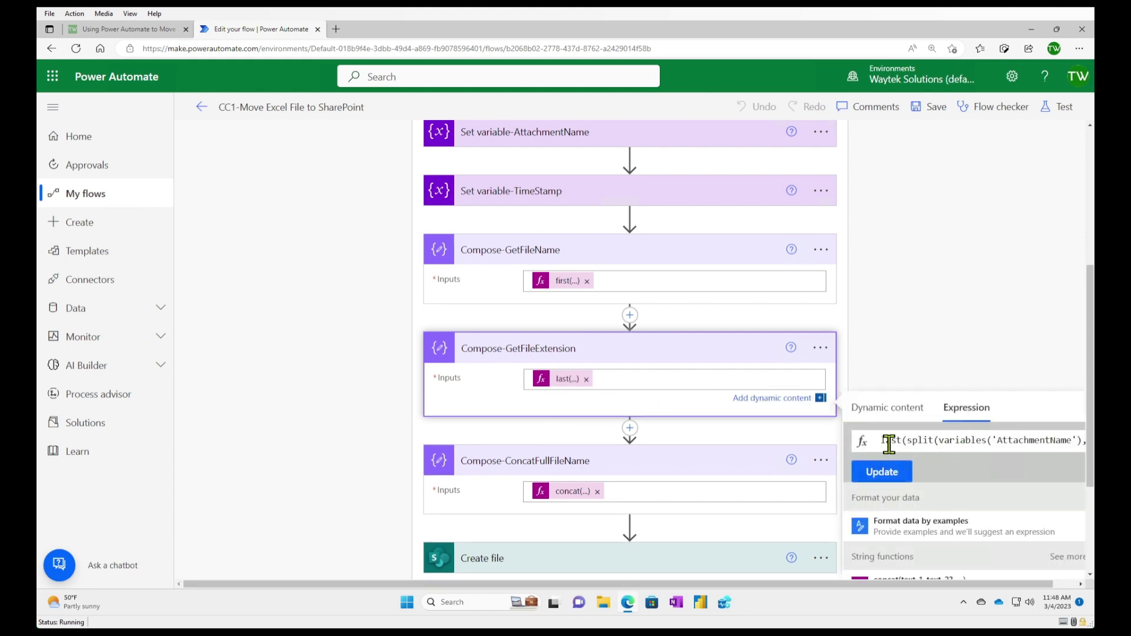
{"action": "key", "text": "End"}
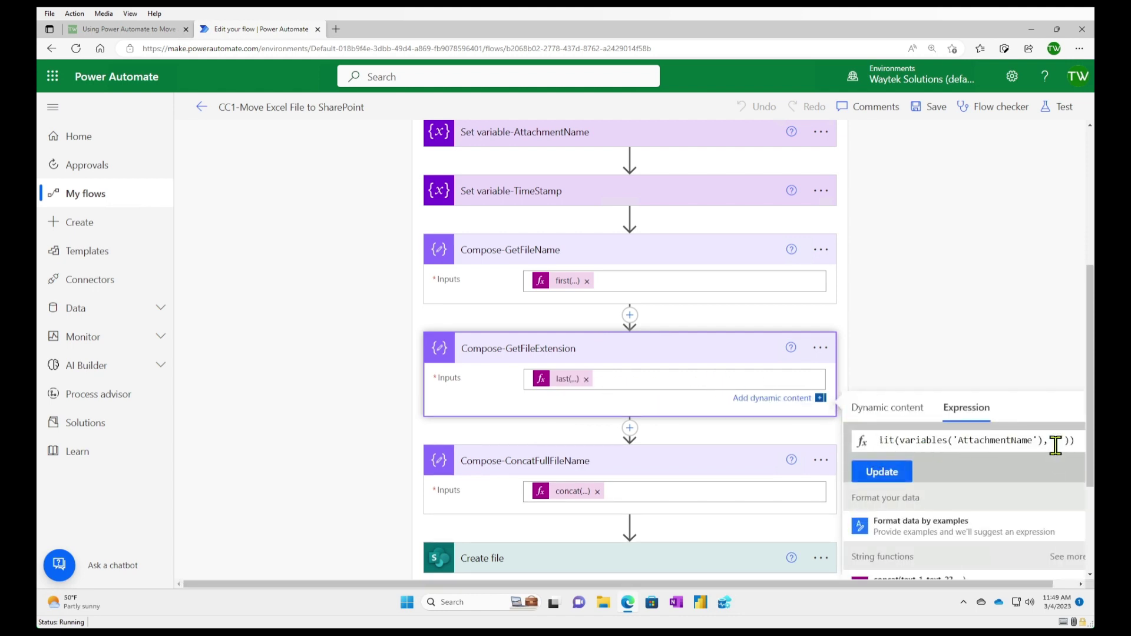
{"action": "key", "text": "Home"}
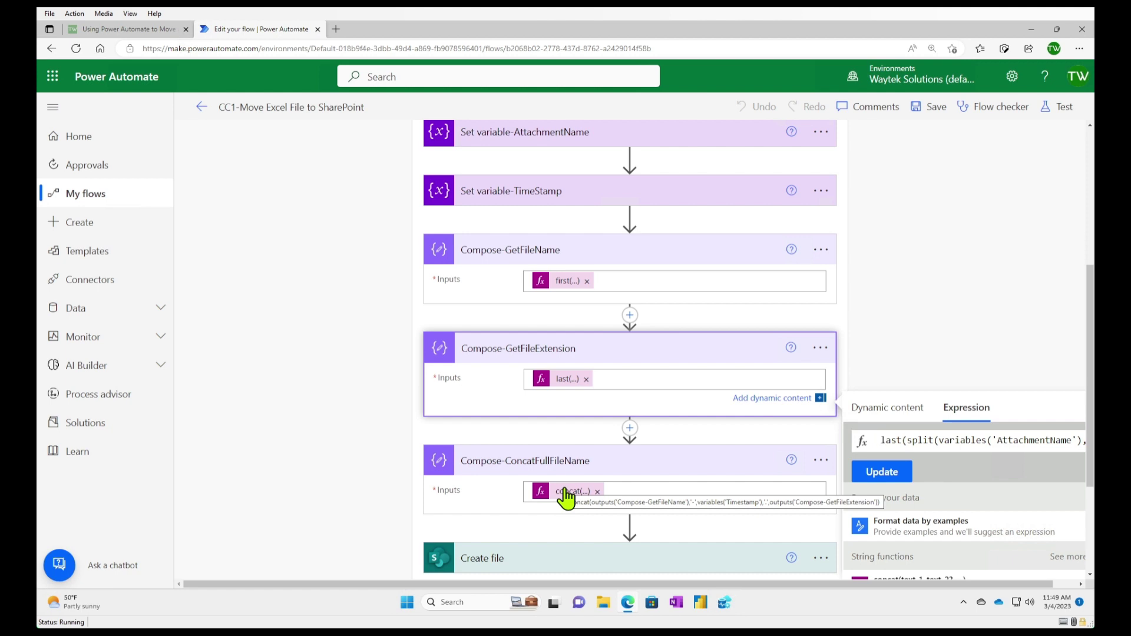
Read the concat expression joining file name, '-', Timestamp, '.' and extension
{"action": "left_click", "coordinate": [566, 494]}
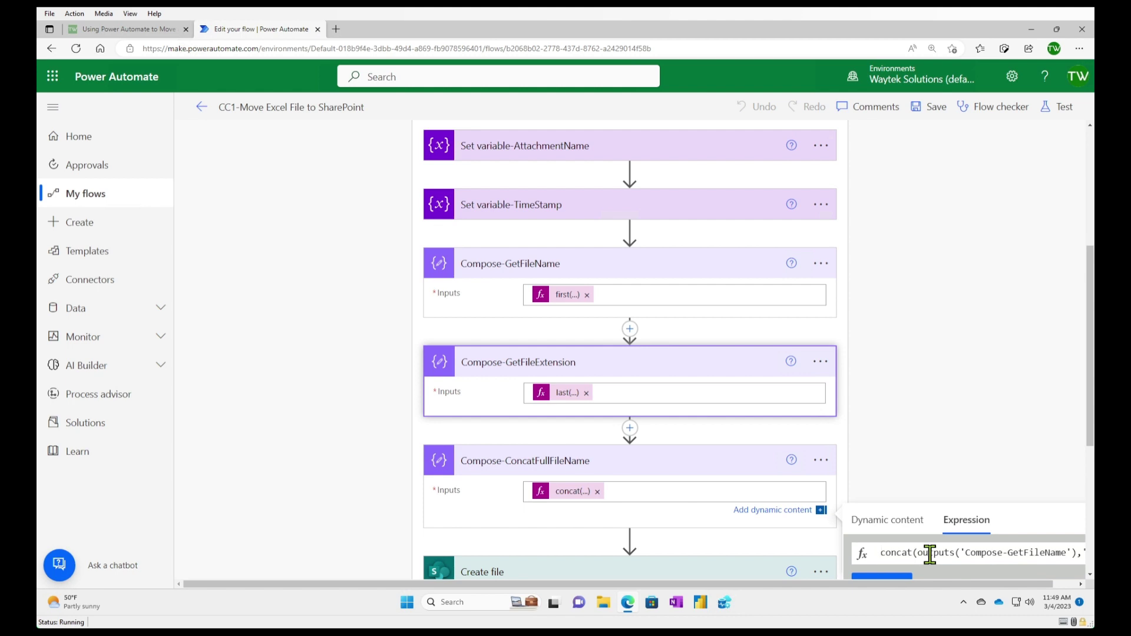
{"action": "left_click", "coordinate": [930, 552]}
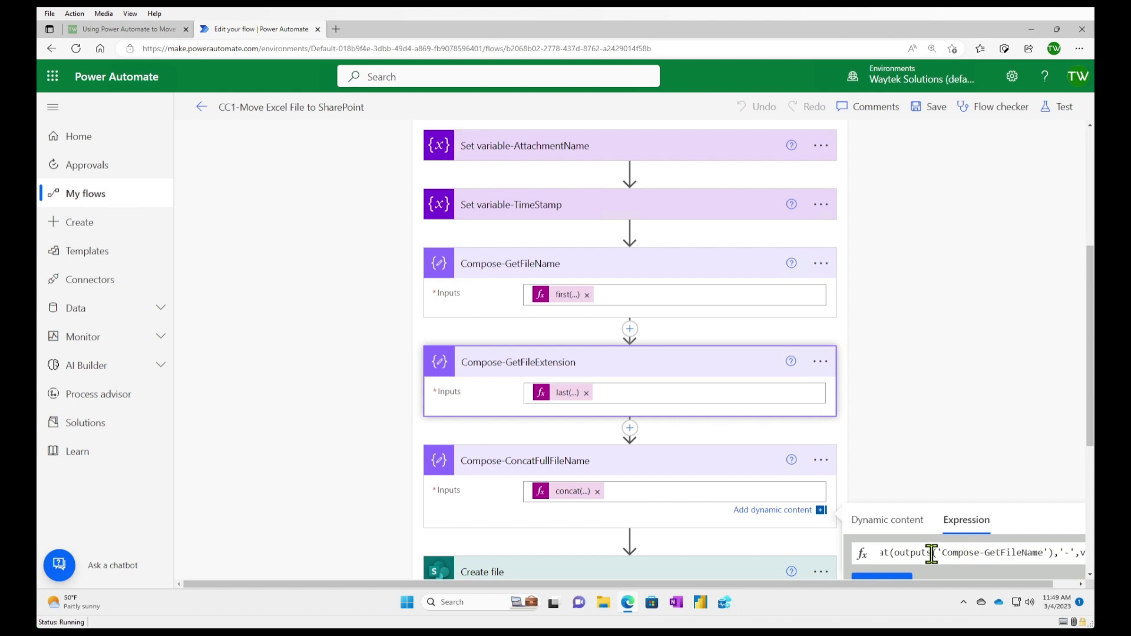
{"action": "key", "text": "Right"}
{"action": "key", "text": "Right"}
{"action": "key", "text": "Right"}
{"action": "key", "text": "Right"}
{"action": "key", "text": "Right"}
{"action": "key", "text": "Right"}
{"action": "key", "text": "Right"}
{"action": "key", "text": "Right"}
{"action": "key", "text": "Right"}
{"action": "key", "text": "Right"}
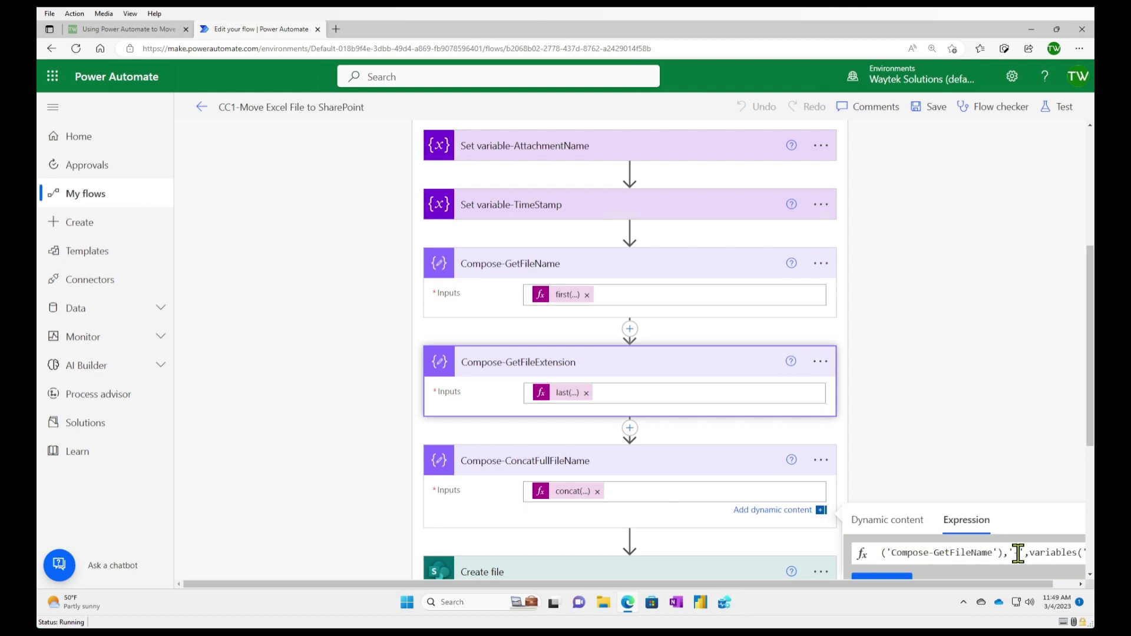
{"action": "key", "text": "Right"}
{"action": "key", "text": "Right"}
{"action": "key", "text": "Right"}
{"action": "key", "text": "Right"}
{"action": "key", "text": "Right"}
{"action": "key", "text": "Right"}
{"action": "key", "text": "Right"}
{"action": "key", "text": "Right"}
{"action": "key", "text": "Right"}
{"action": "key", "text": "Right"}
{"action": "key", "text": "Right"}
{"action": "key", "text": "Right"}
{"action": "key", "text": "Right"}
{"action": "key", "text": "Right"}
{"action": "key", "text": "Right"}
{"action": "key", "text": "Right"}
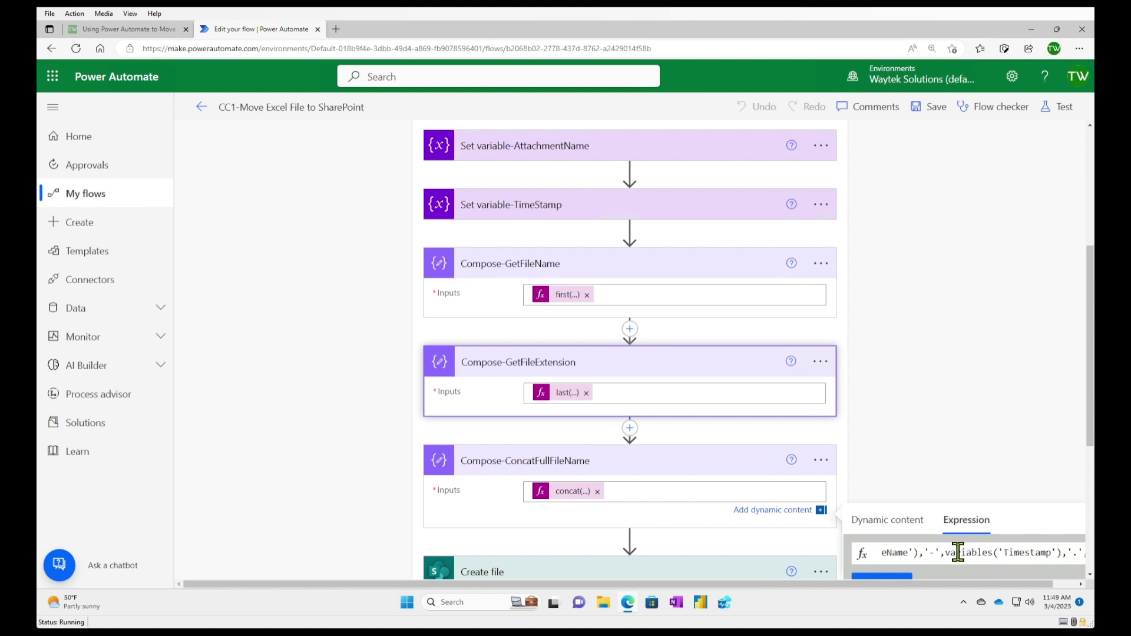
{"action": "scroll", "coordinate": [954, 552], "scroll_direction": "right", "scroll_amount": 2}
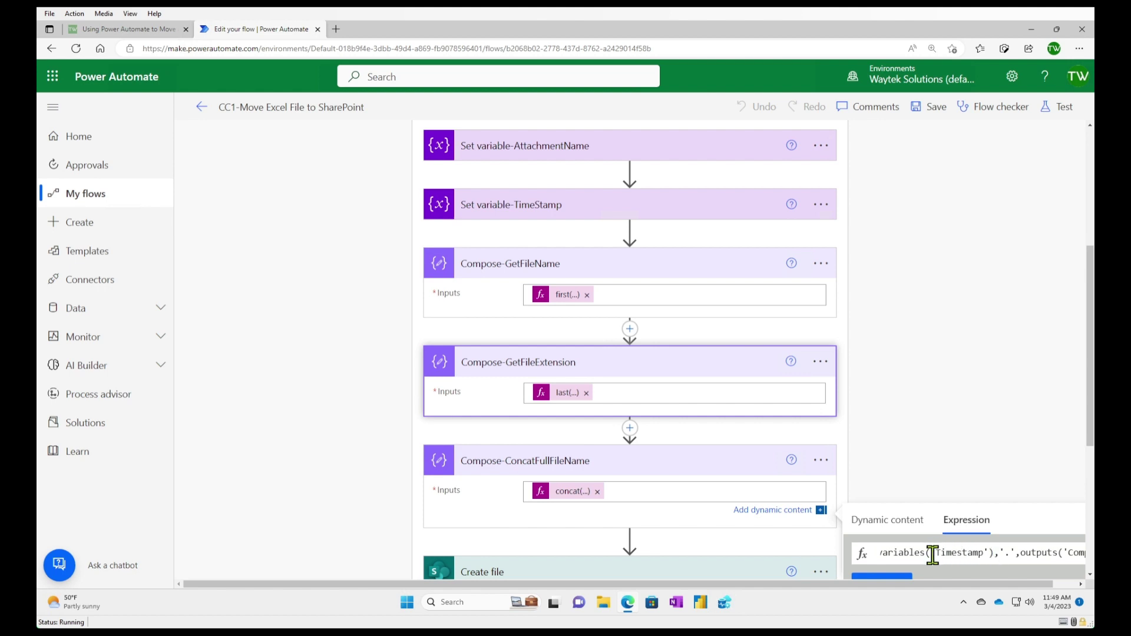
{"action": "scroll", "coordinate": [934, 553], "scroll_direction": "right", "scroll_amount": 2}
{"action": "scroll", "coordinate": [942, 554], "scroll_direction": "right", "scroll_amount": 1}
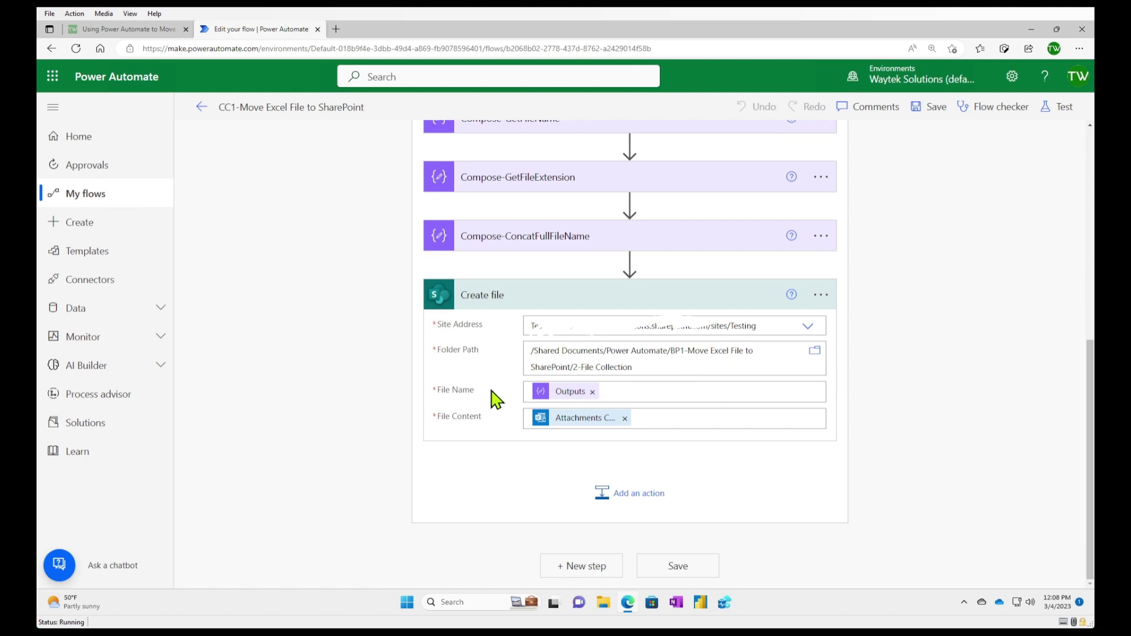
{"action": "left_click", "coordinate": [566, 394]}
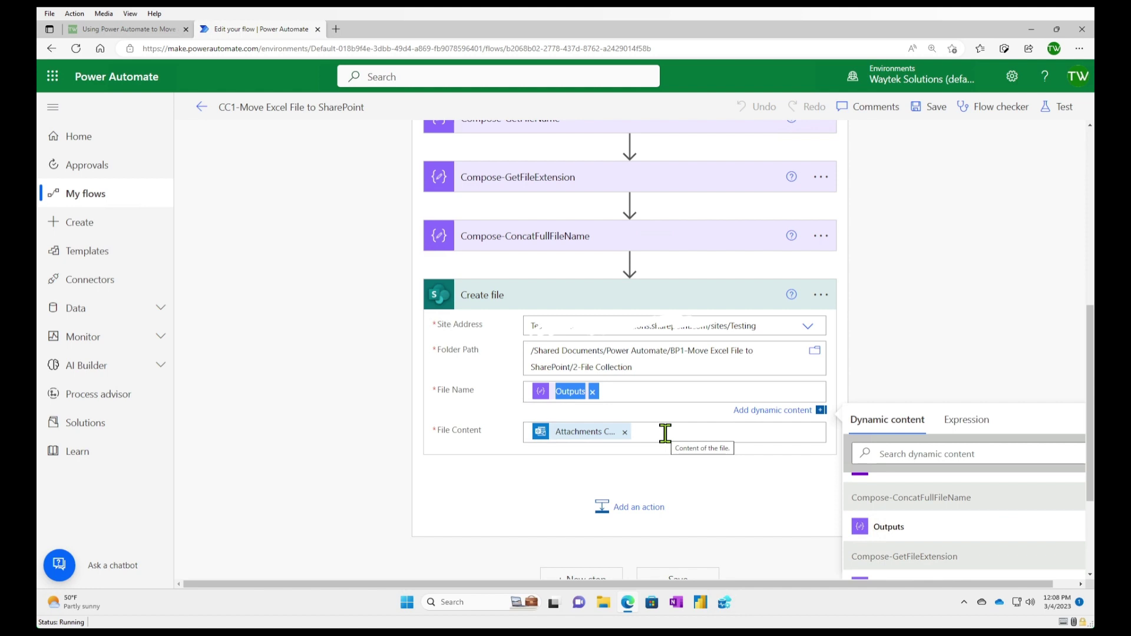
{"action": "left_click", "coordinate": [663, 432]}
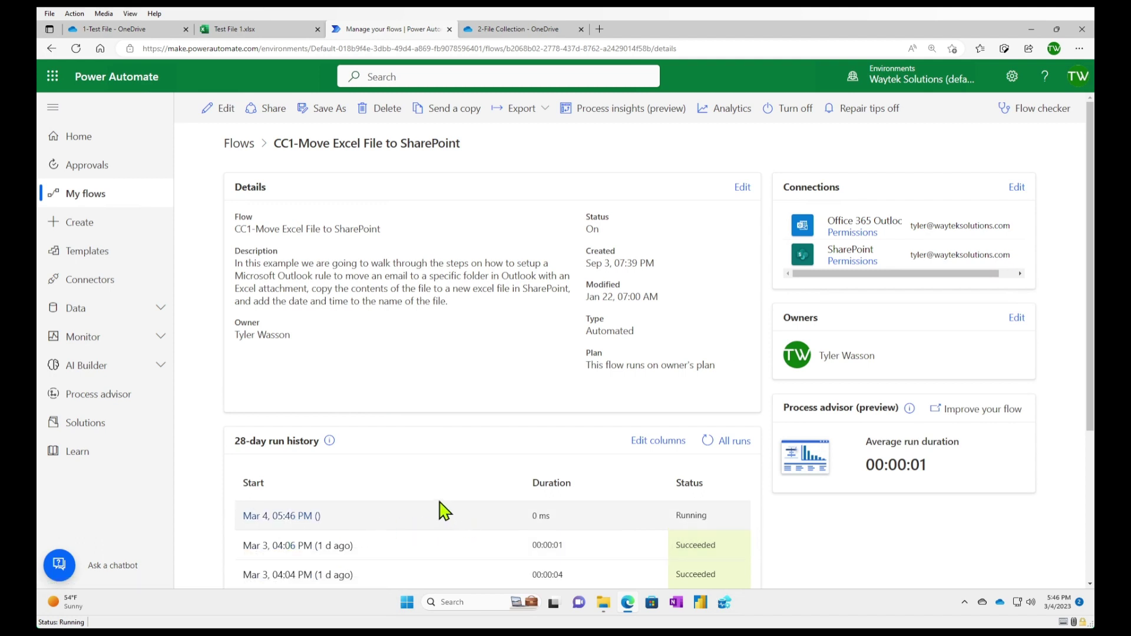
Switch to the OneDrive tab showing the 2-File Collection folder
{"action": "left_click", "coordinate": [501, 34]}
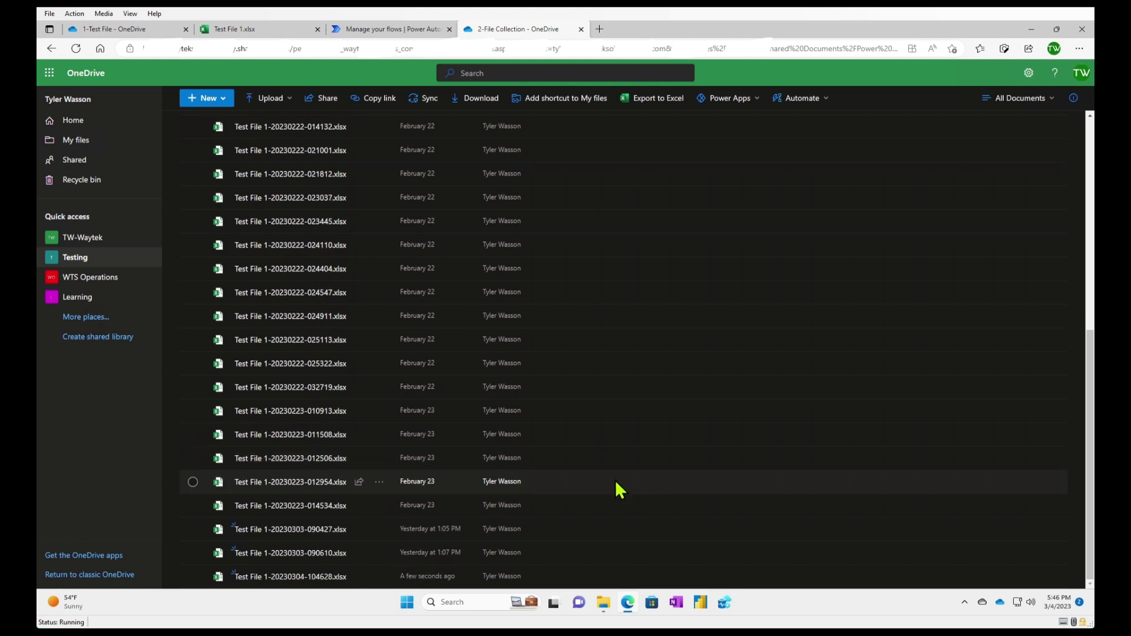
Scroll down the 2-File Collection list to find Test File 1-20230304-104628.xlsx
{"action": "scroll", "coordinate": [603, 497], "scroll_direction": "down", "scroll_amount": 1}
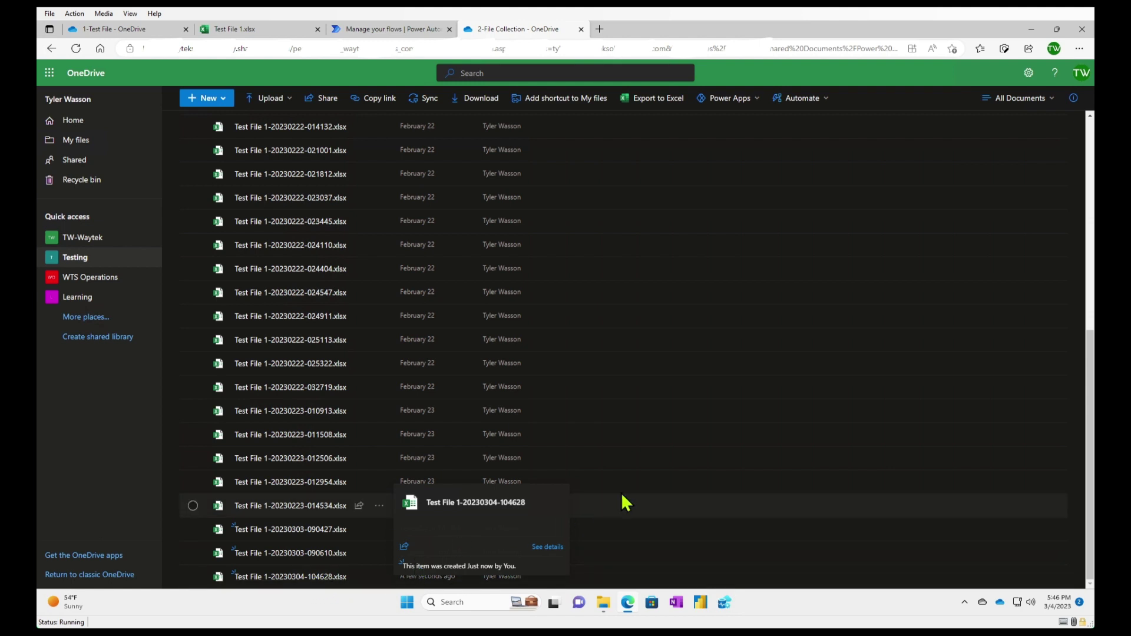
Return to the flow's run history and refresh it to see the Succeeded run
{"action": "left_click", "coordinate": [424, 29]}
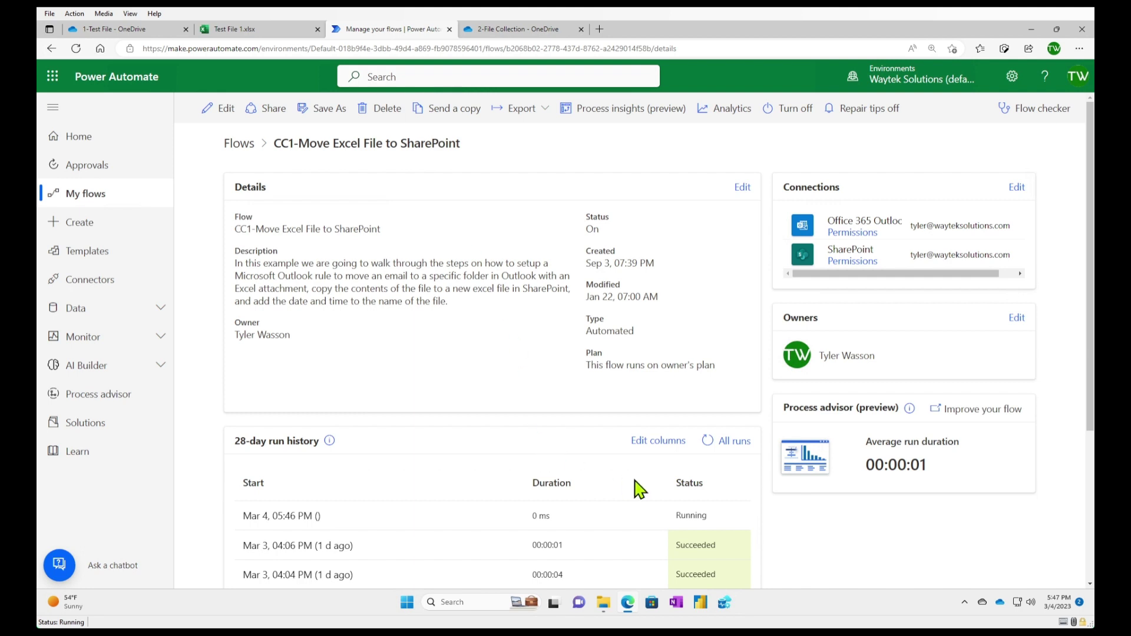
{"action": "left_click", "coordinate": [706, 440]}
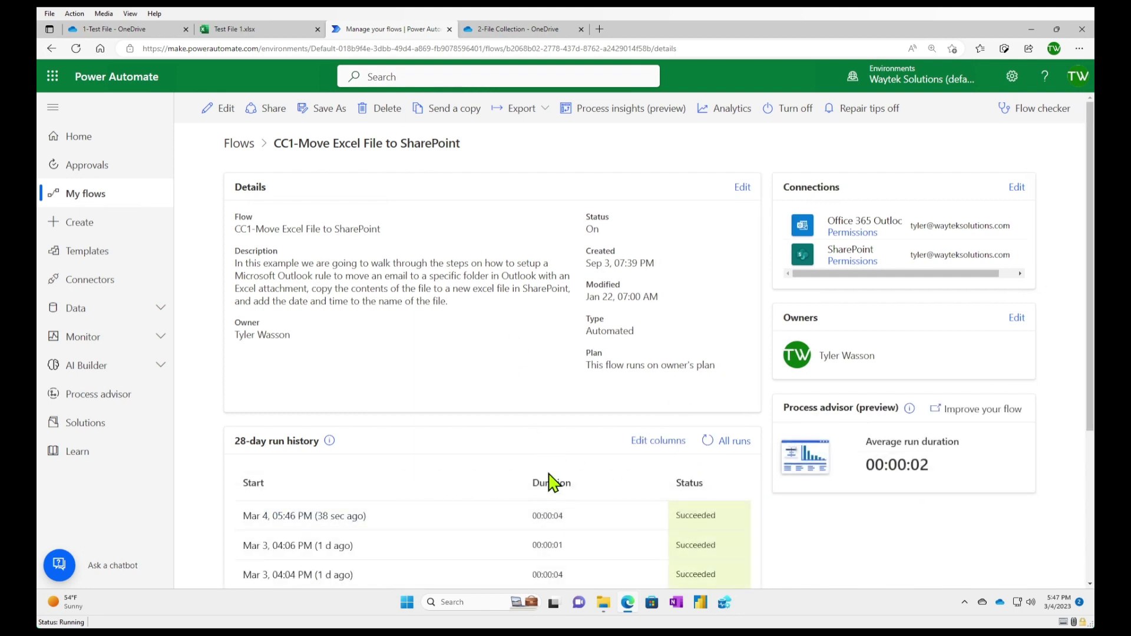